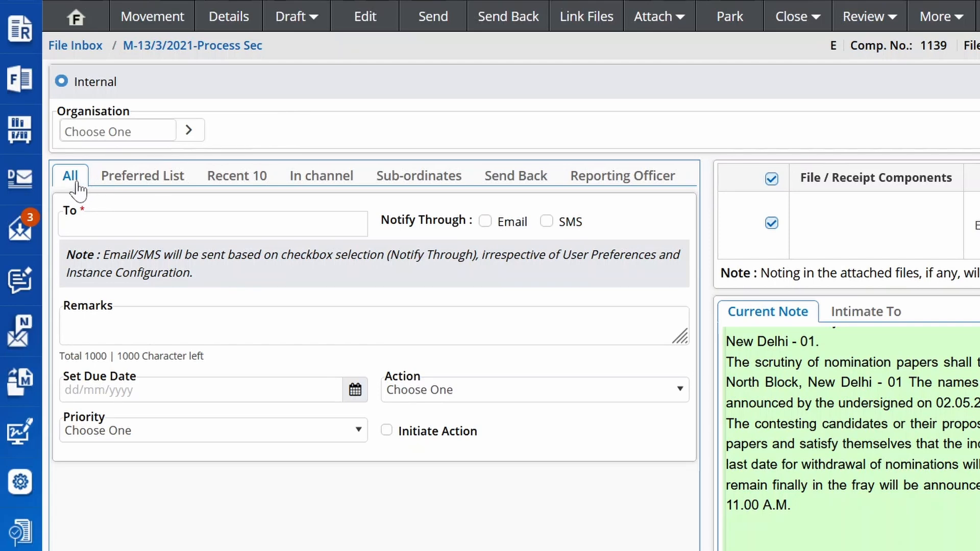
Step: Choose an ASO of Training Section (AR) as recipient and review the Recent 10, In channel, Sub-ordinates and Send Back recipient lists
left_click(213, 224)
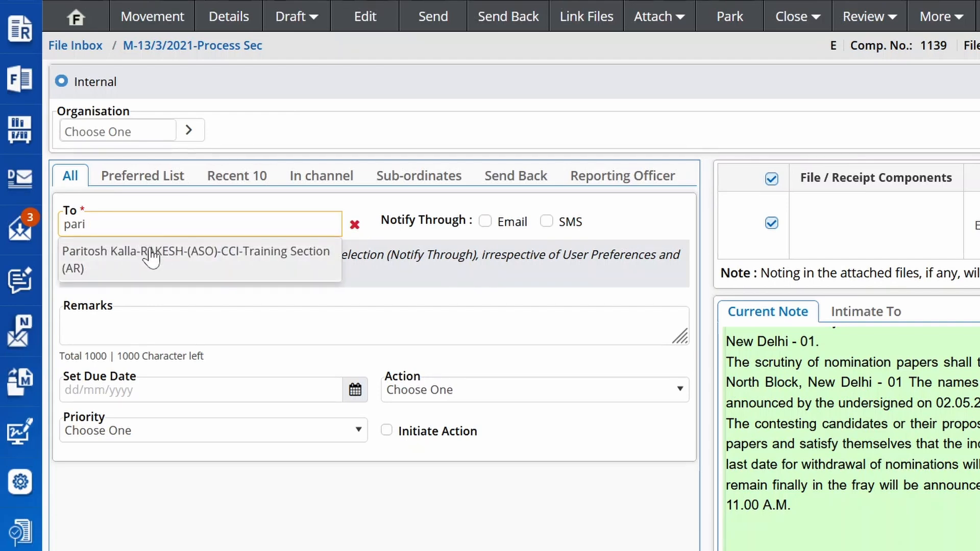
left_click(149, 253)
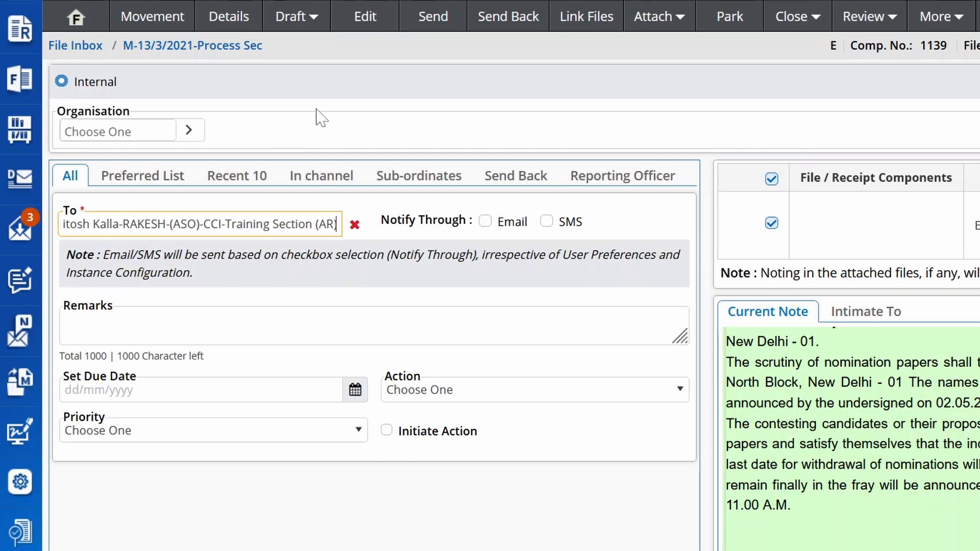
left_click(251, 179)
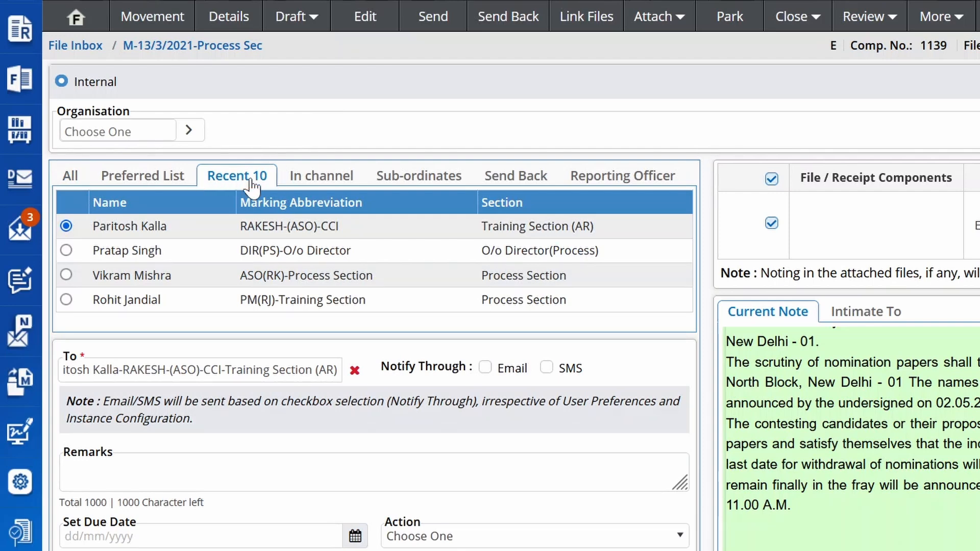
left_click(337, 184)
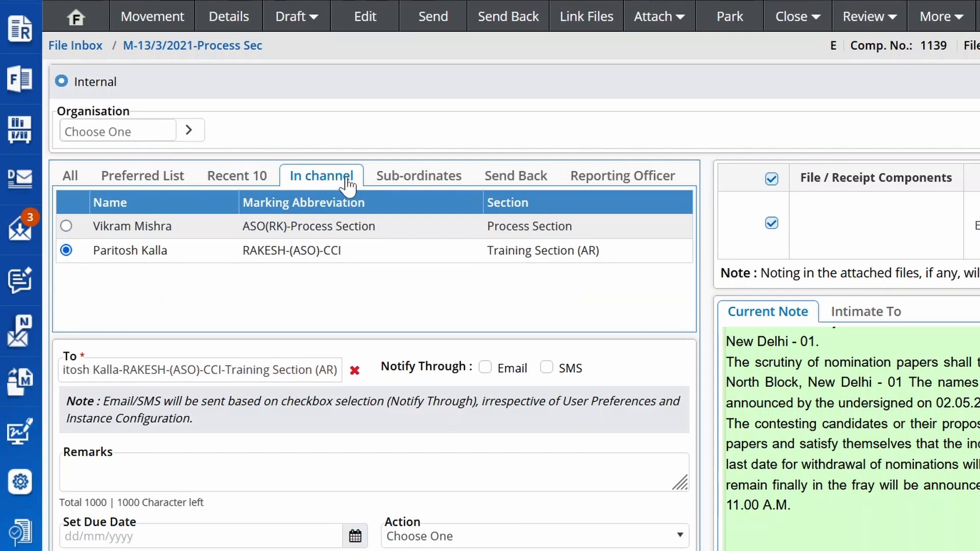
left_click(435, 180)
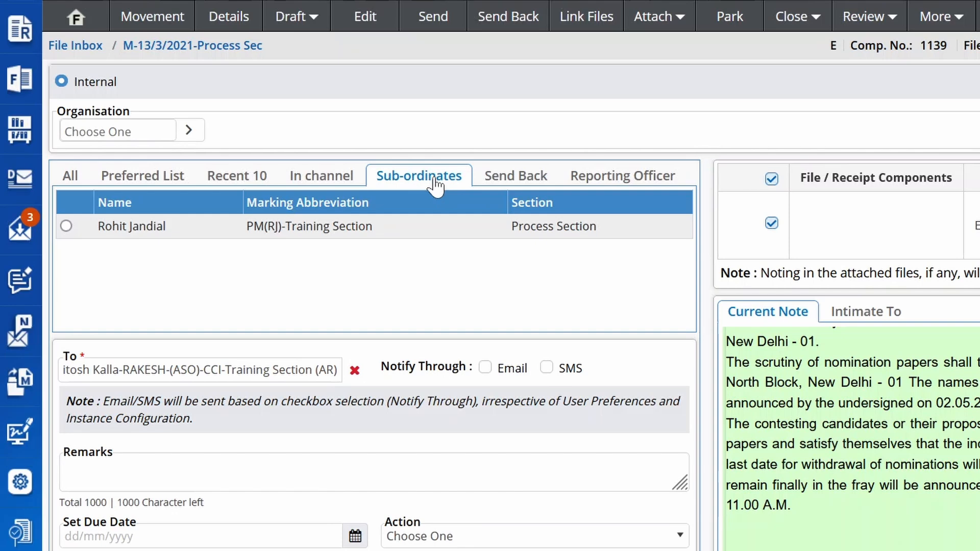
left_click(543, 180)
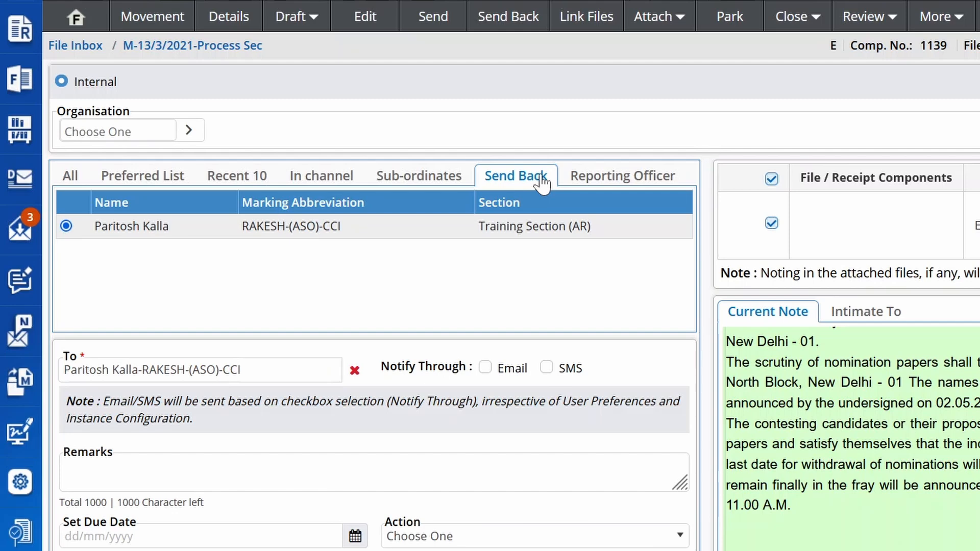
Step: Address the file to the reporting officer in O/o Director(Process), with both Email and SMS notification
left_click(586, 179)
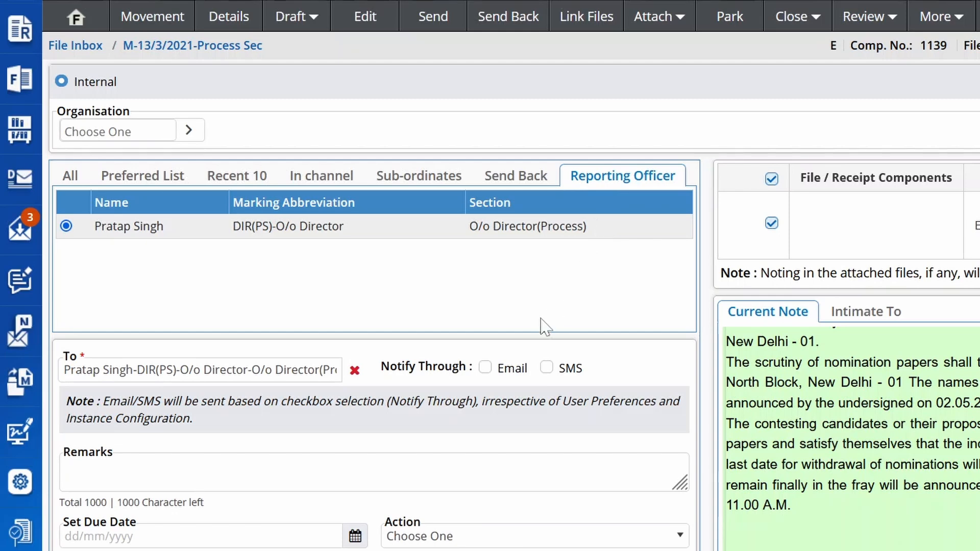
left_click(485, 367)
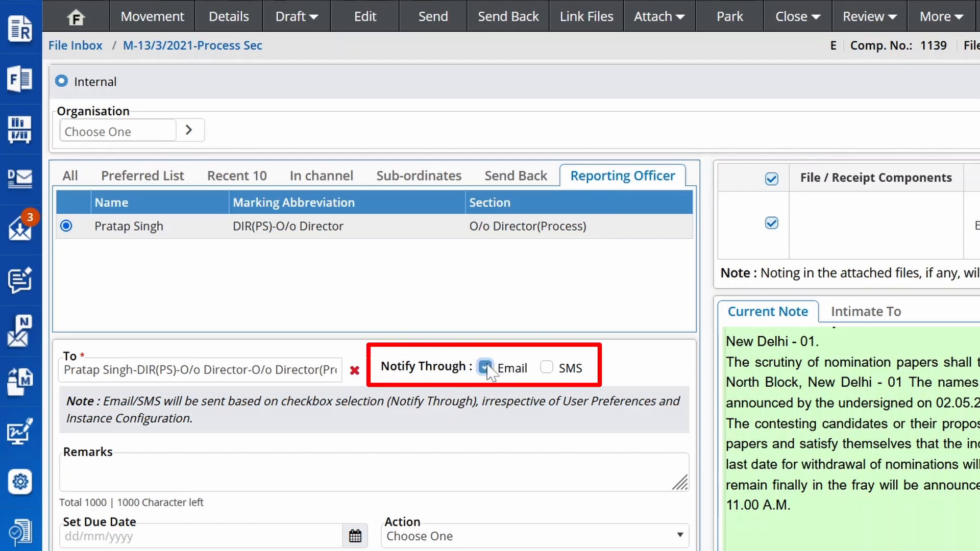
left_click(546, 368)
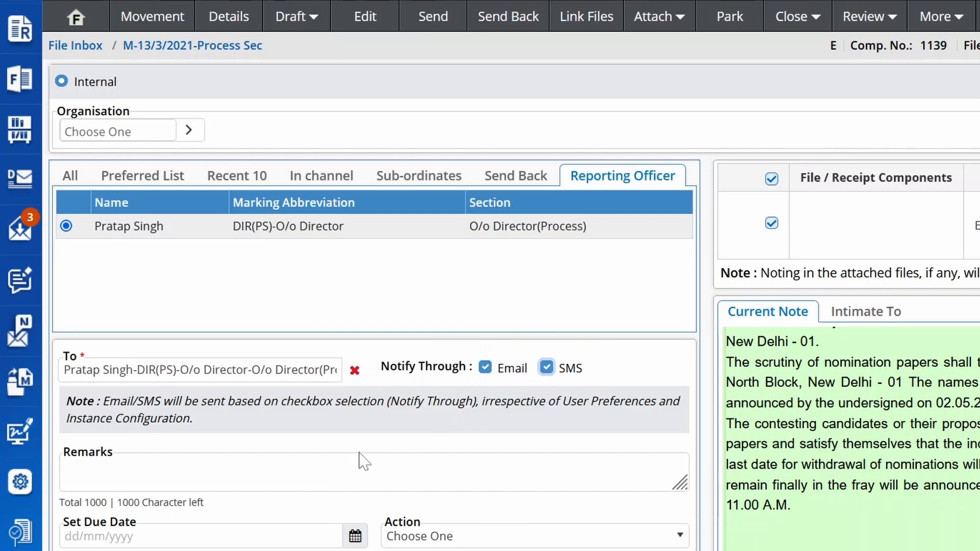
Step: Enter the remark "For Follow up" and set the due date to 31/07/2024
left_click(357, 472)
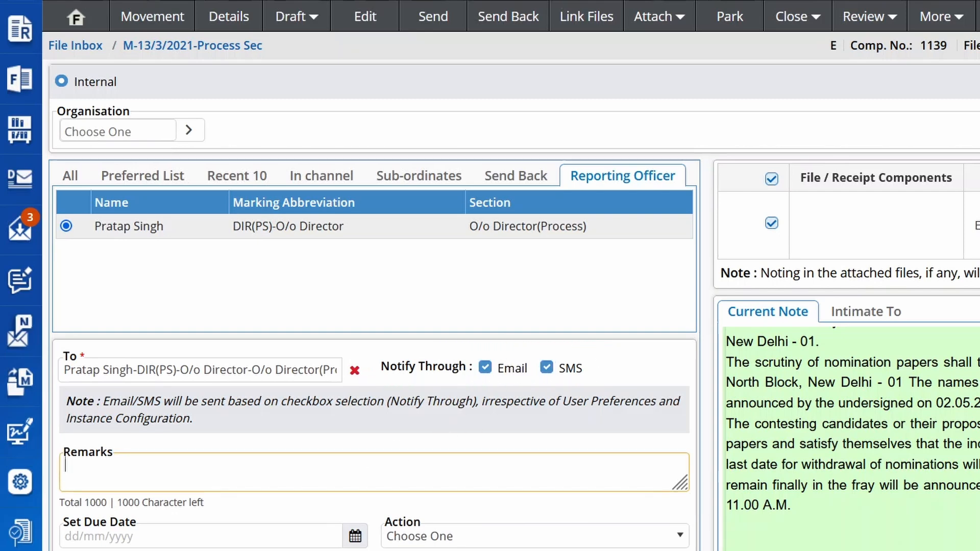
type("For Follow up")
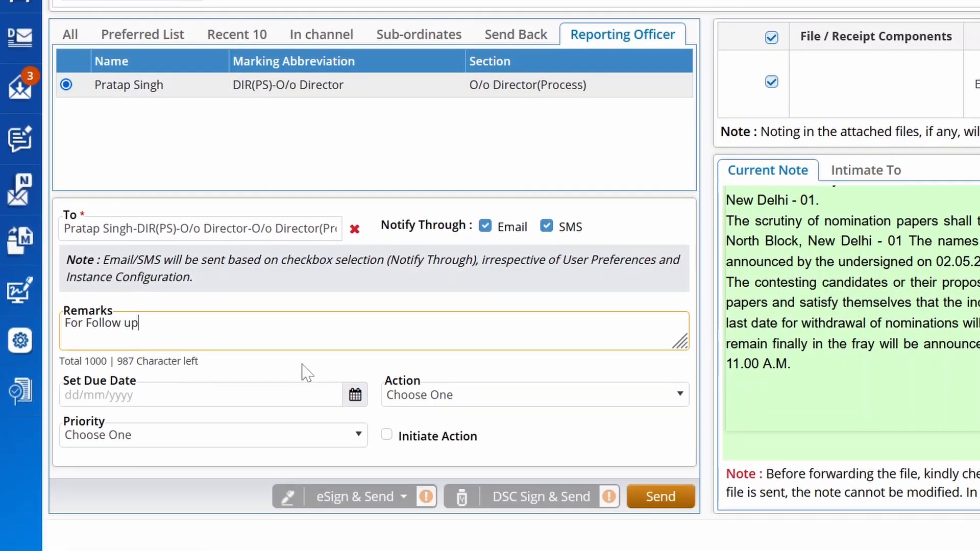
left_click(355, 395)
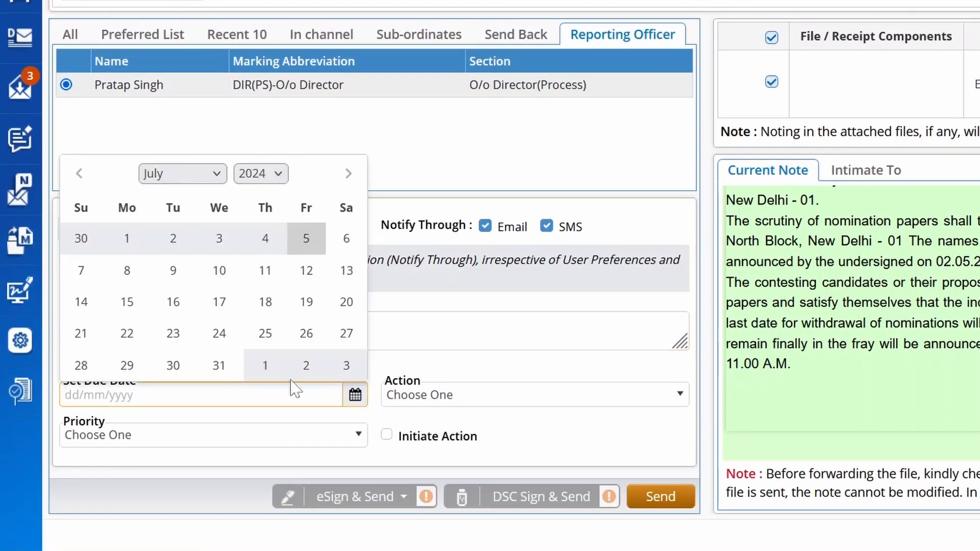
left_click(219, 365)
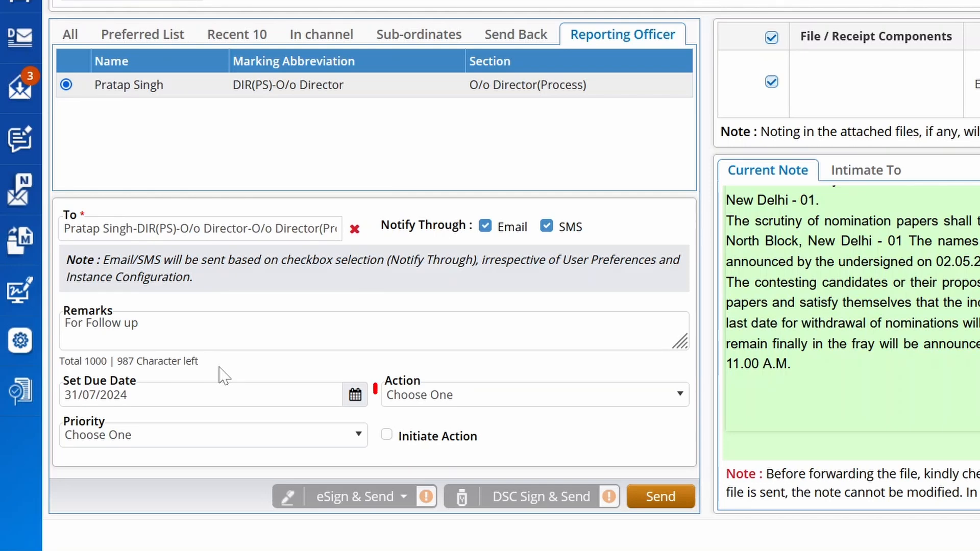
Step: Set the file's action to For Approval and its priority to Immediate
left_click(432, 403)
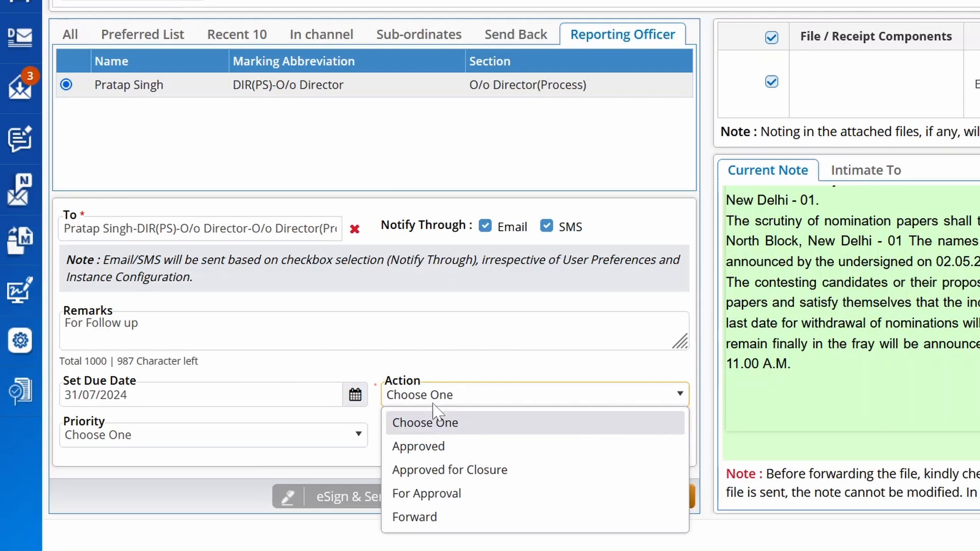
left_click(457, 502)
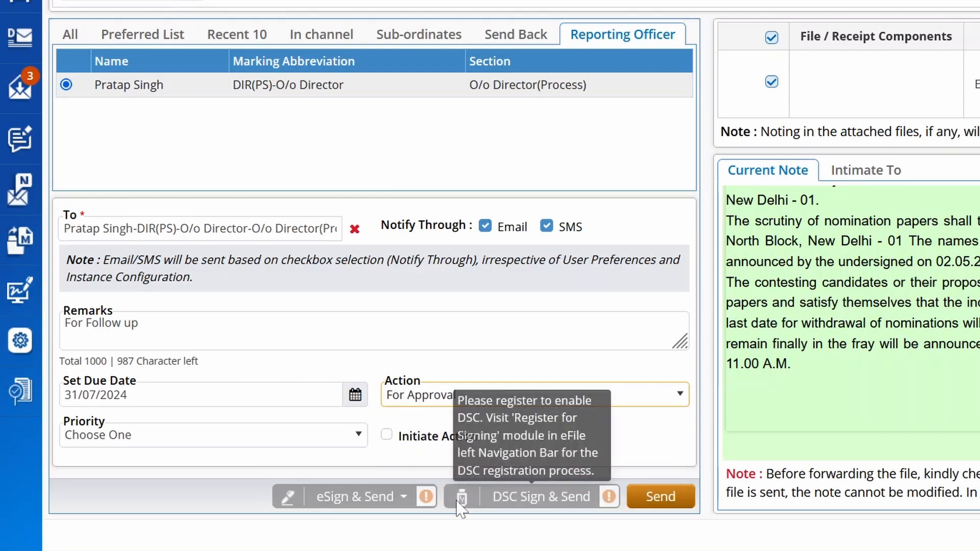
left_click(333, 440)
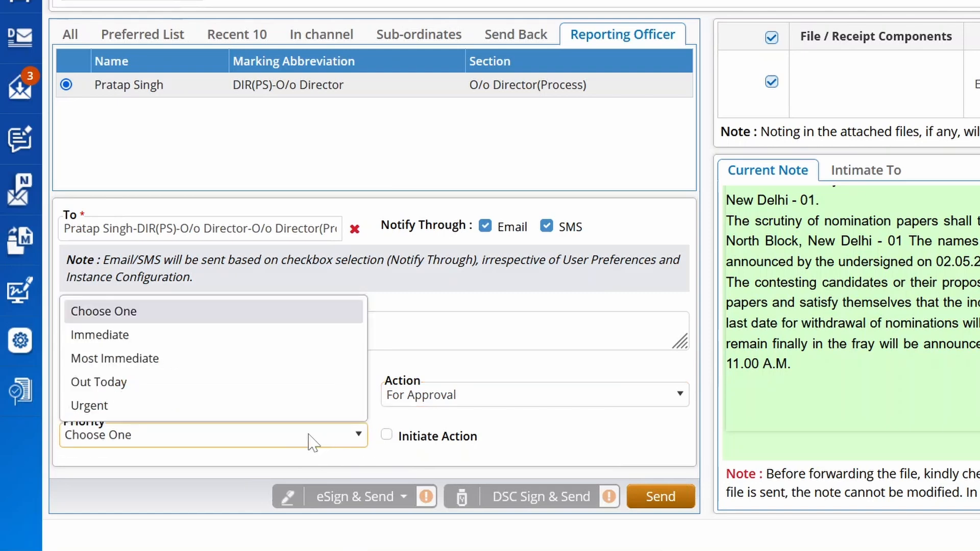
left_click(199, 345)
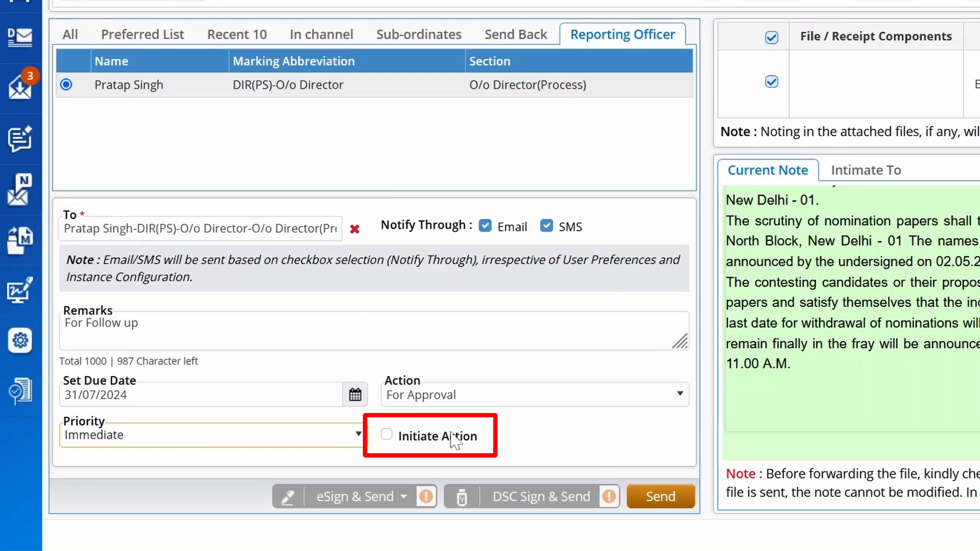
Step: Enable Initiate Action for the file with the type For Follow Up
left_click(386, 435)
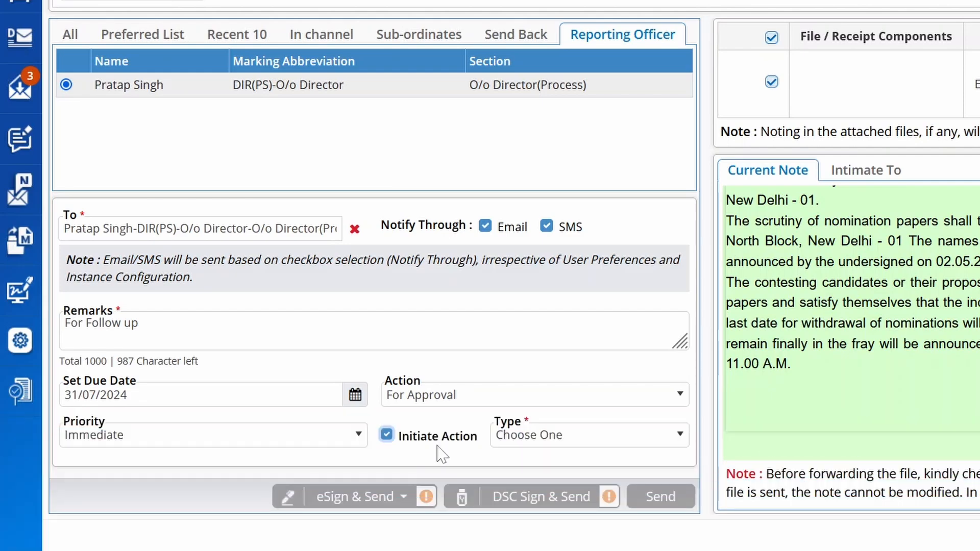
left_click(537, 439)
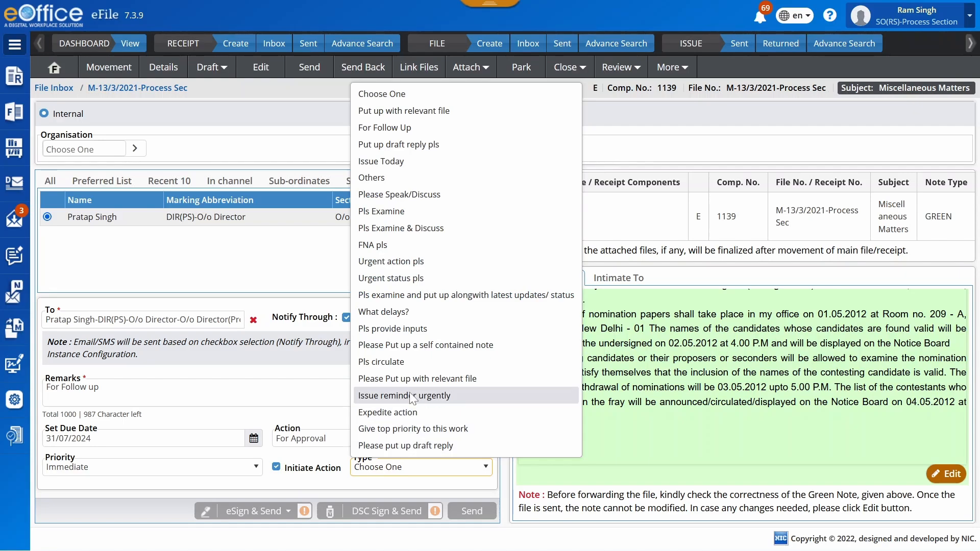
left_click(423, 127)
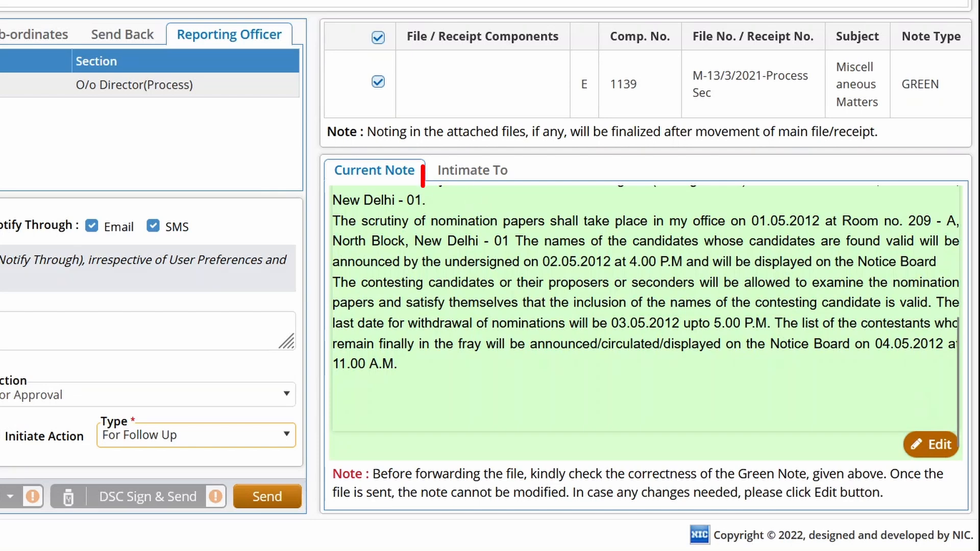
Step: Select SMS intimation for both listed Process Section and Training Section (AR) employees, and send the file without signing
left_click(459, 170)
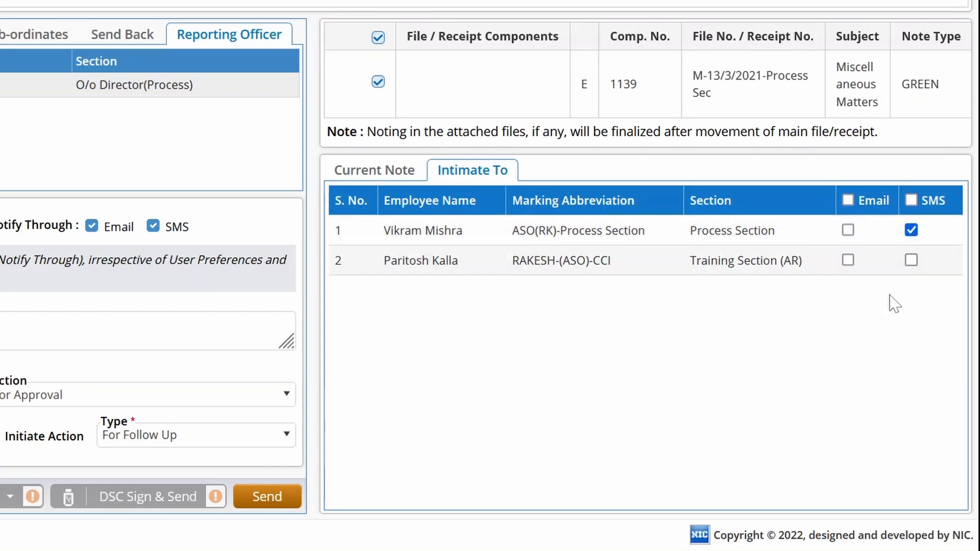
left_click(911, 260)
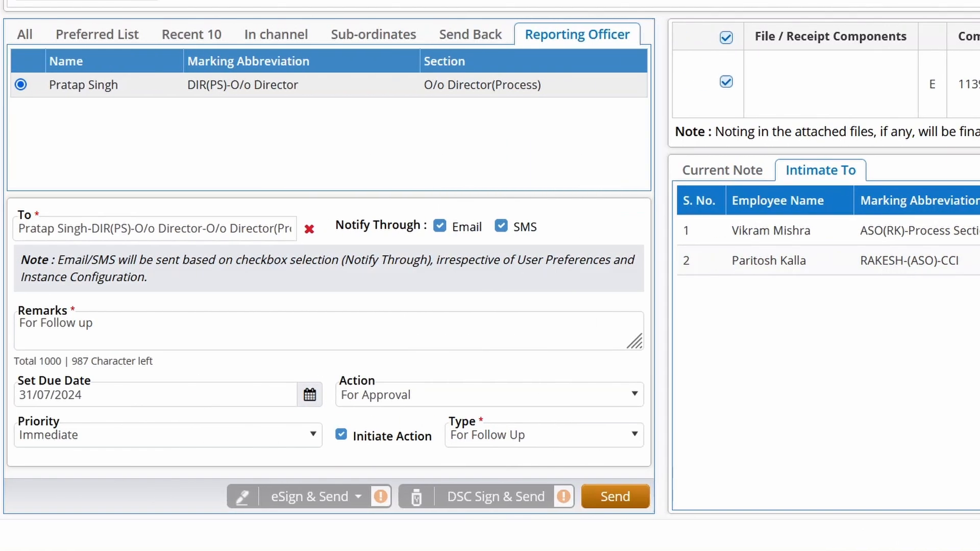
left_click(617, 499)
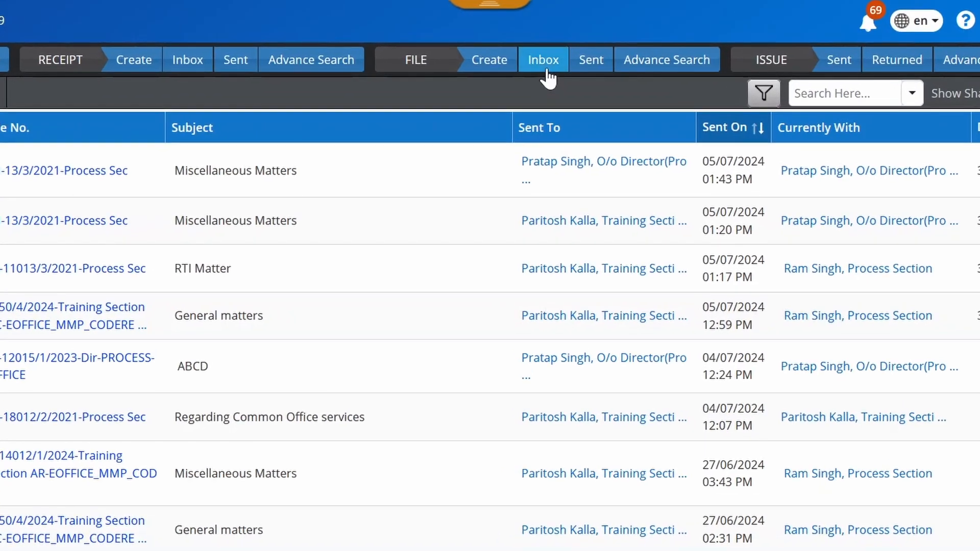
Step: Open file H-11013/3/2021-Process Sec from the file inbox and show its initiated actions
left_click(544, 64)
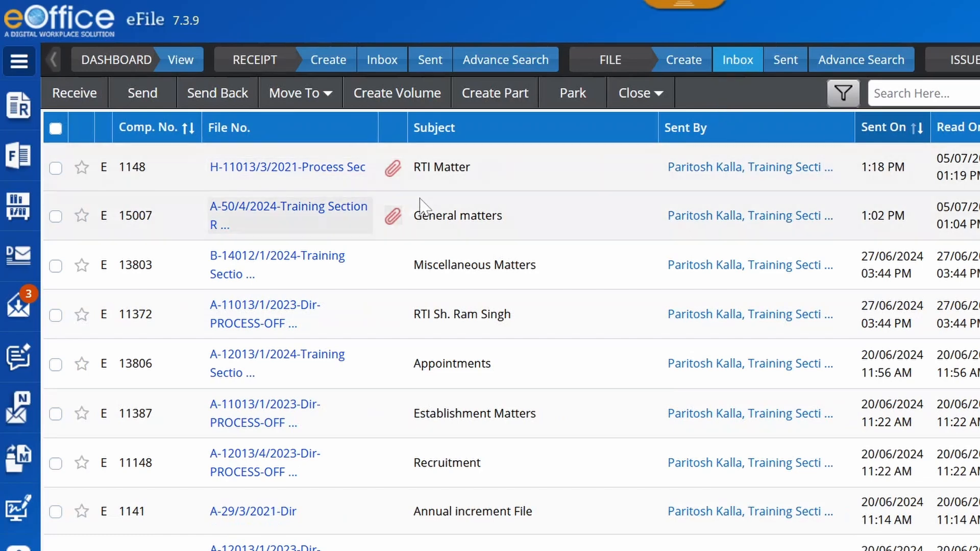
left_click(313, 168)
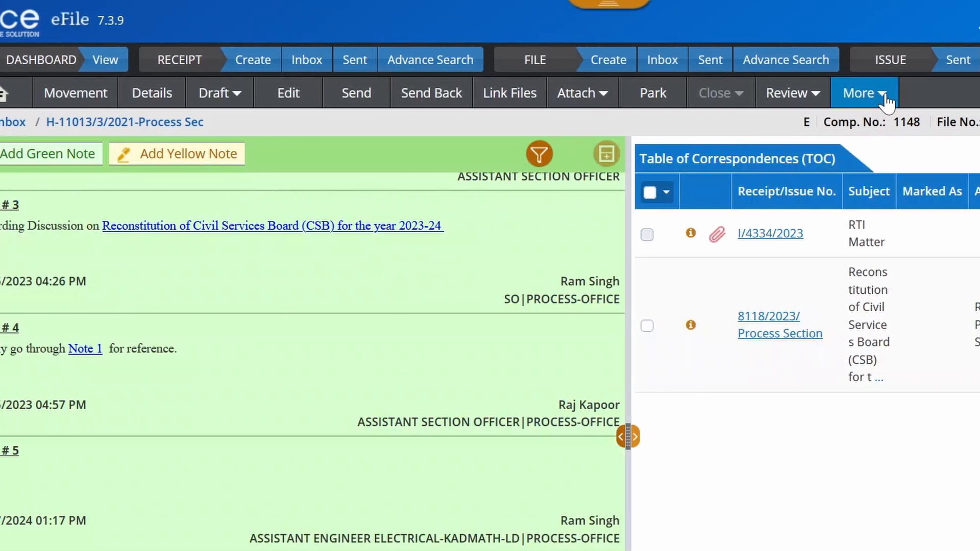
left_click(764, 103)
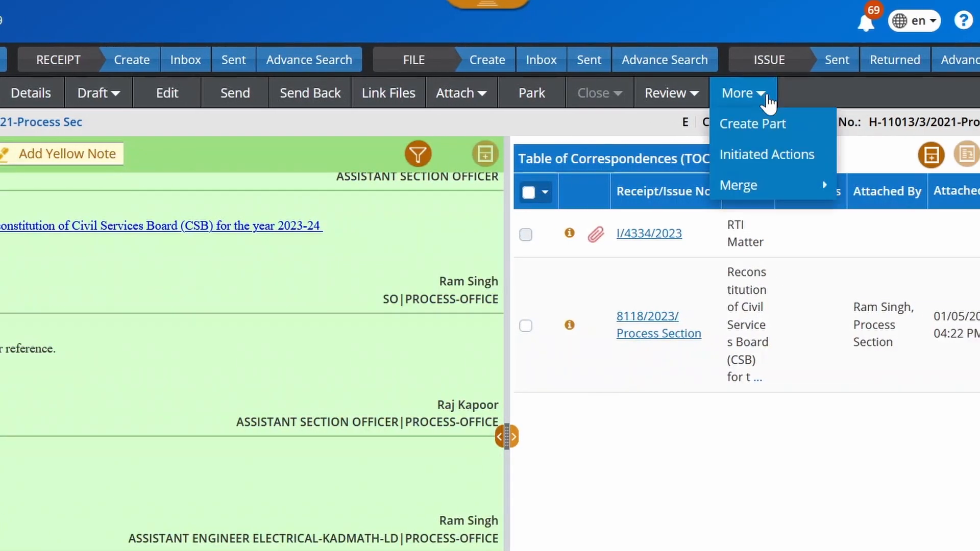
left_click(787, 161)
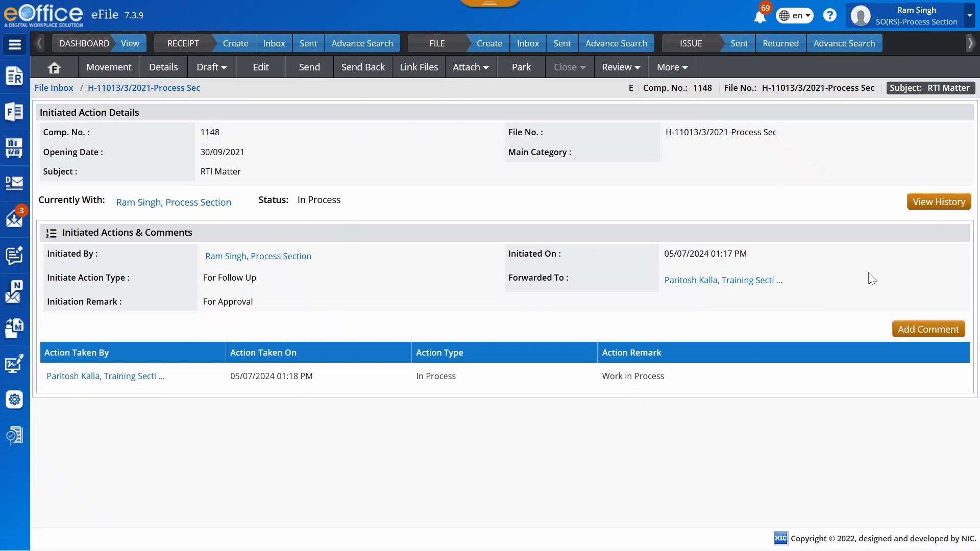
Step: Add a comment to the initiated action with action type In Process and the remark "In P"
left_click(916, 330)
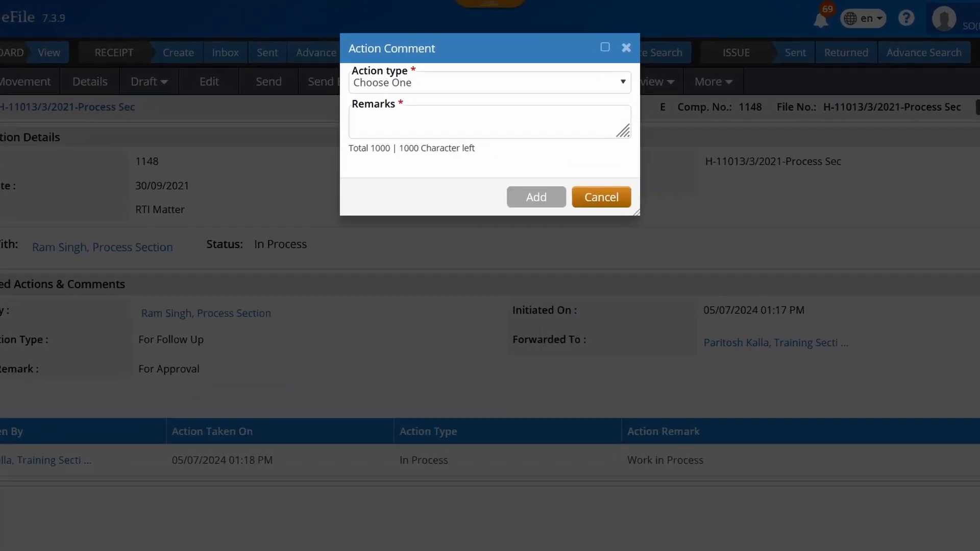
left_click(410, 85)
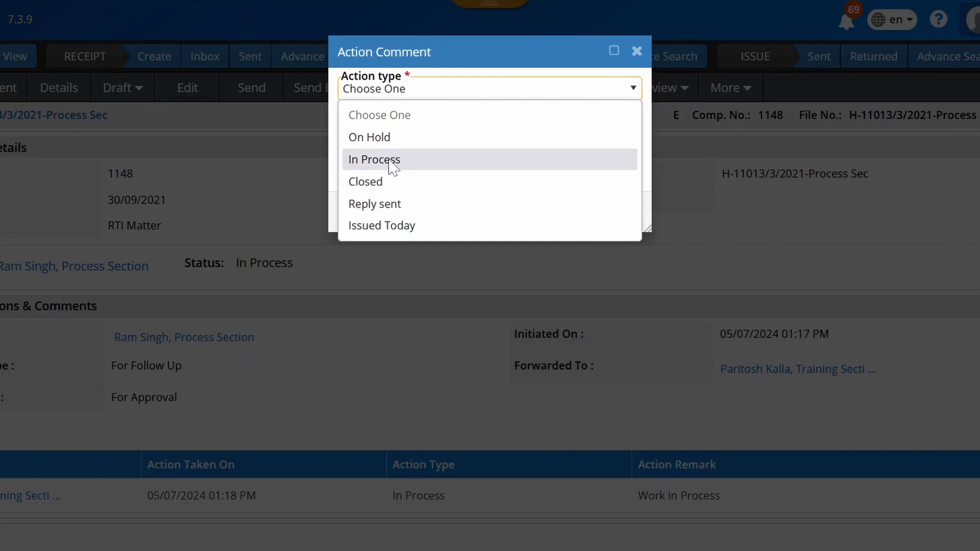
left_click(389, 160)
key("Tab")
type("In P")
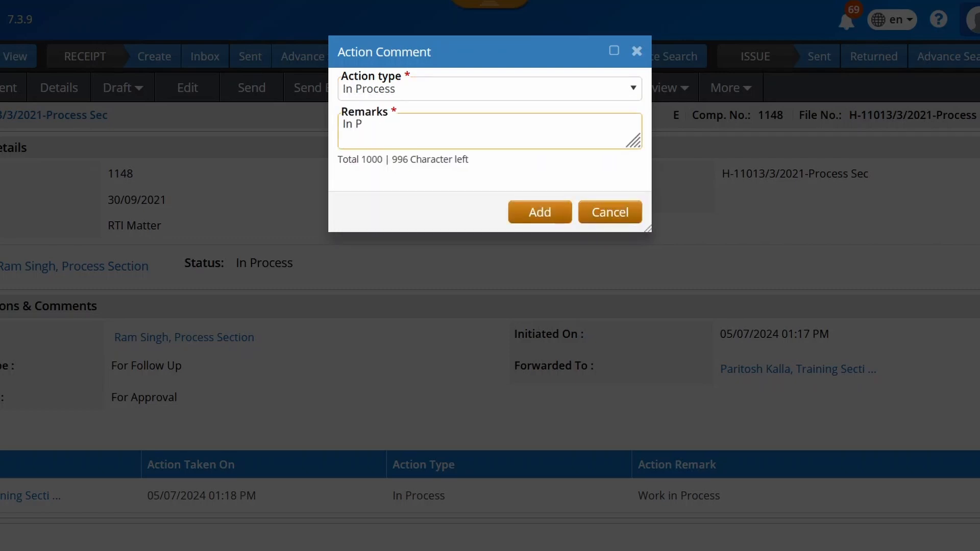
left_click(538, 213)
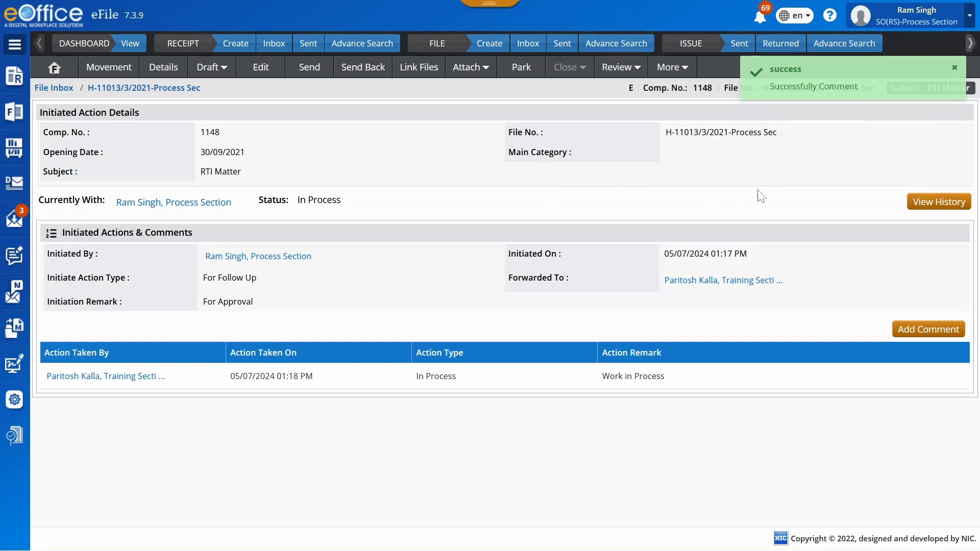
Step: Examine the initiated action's details and history, and close that view
left_click(930, 206)
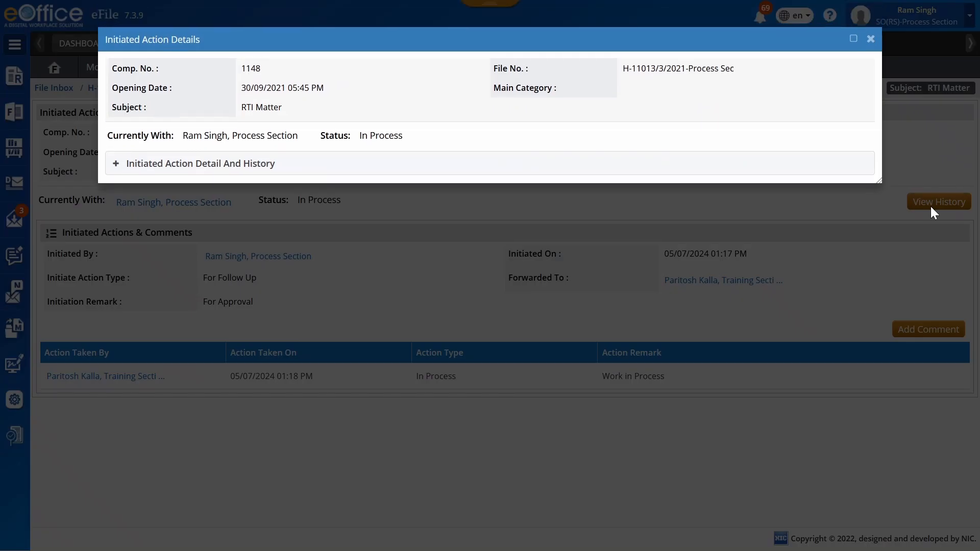
left_click(117, 166)
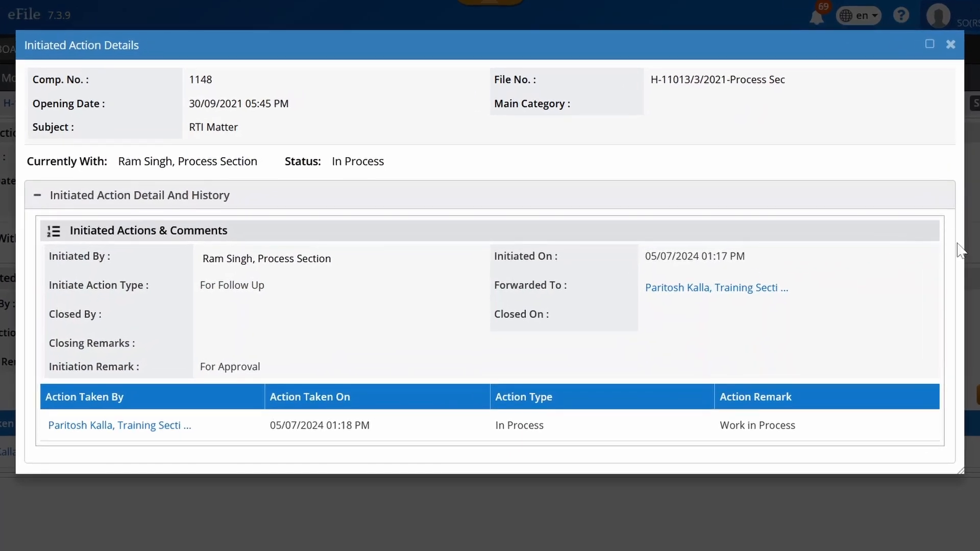
left_click(950, 45)
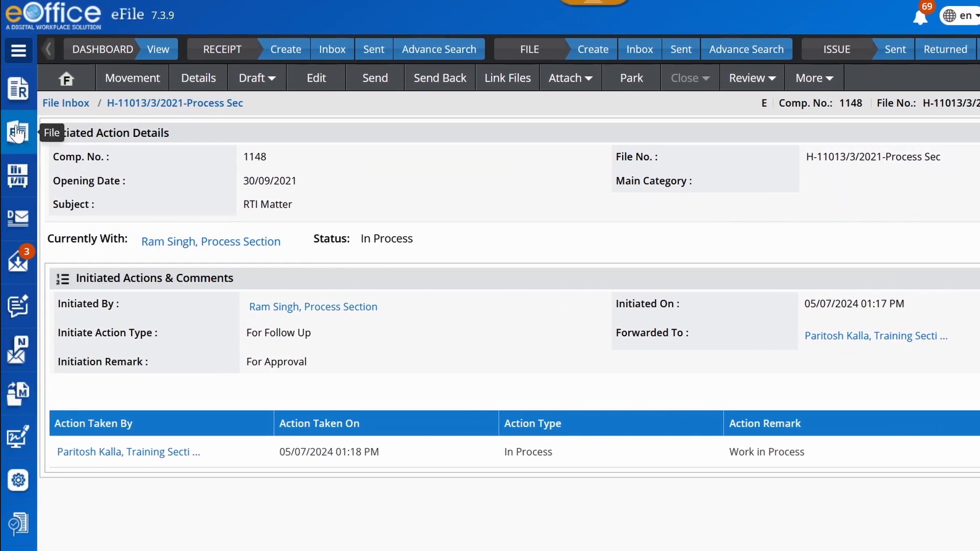
Step: Open the overview of initiated actions for all files
left_click(18, 131)
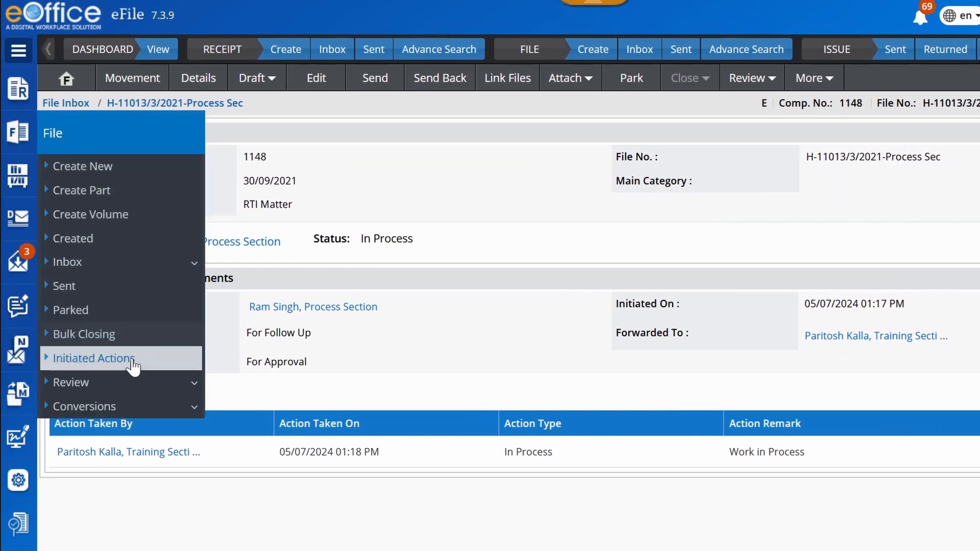
left_click(131, 358)
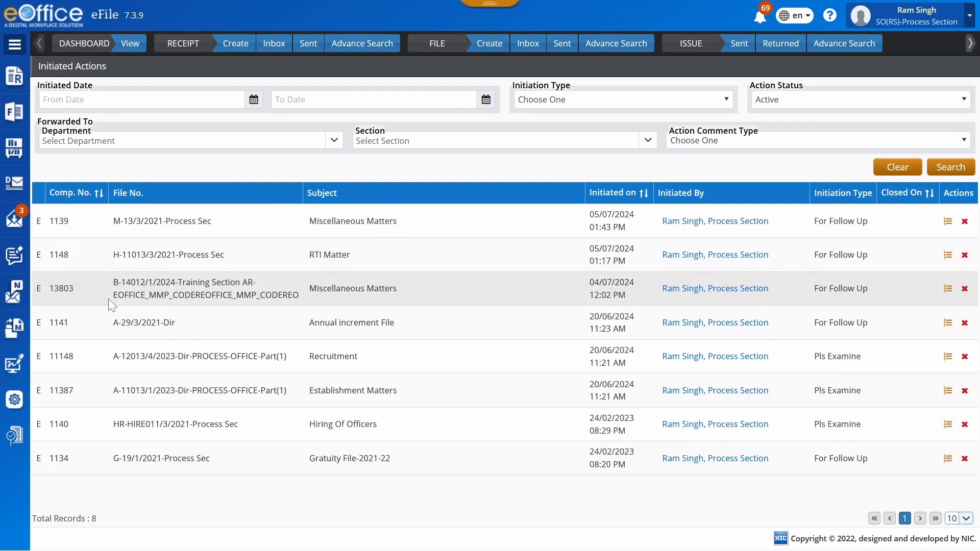